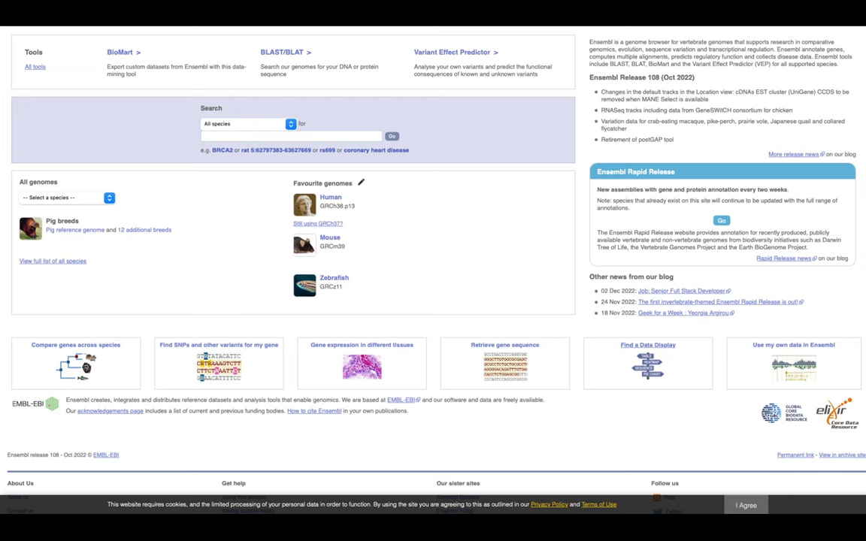
- Search the Horse genome for SHOX
{"action": "left_click", "coordinate": [279, 129]}
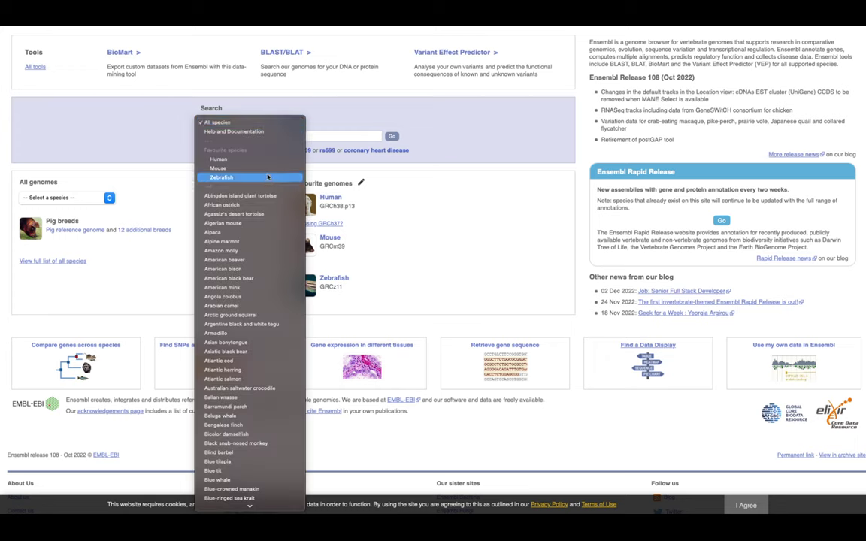
{"action": "type", "text": "horse"}
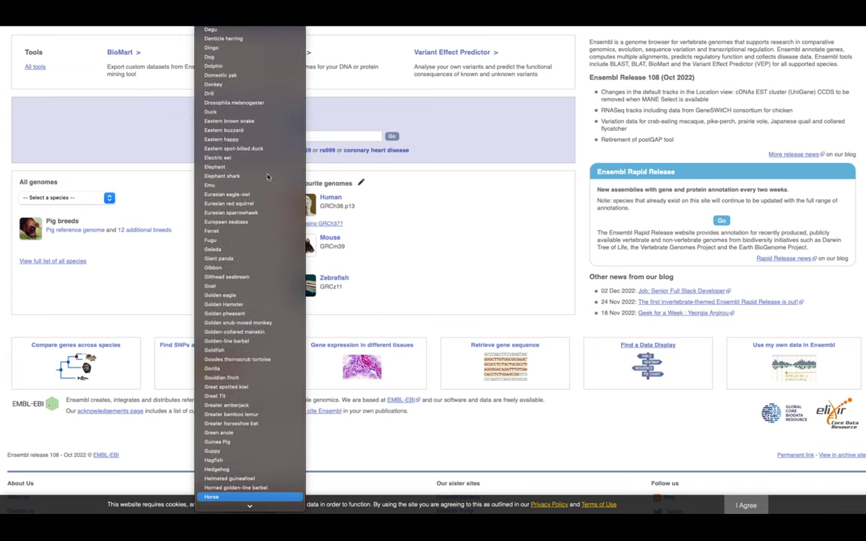
{"action": "key", "text": "Return"}
{"action": "left_click", "coordinate": [315, 137]}
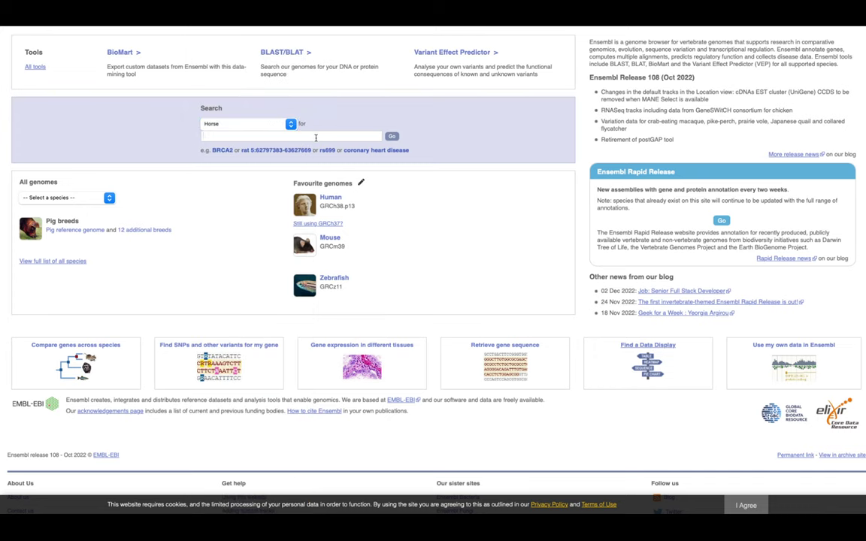
{"action": "type", "text": "SHOX"}
{"action": "key", "text": "Return"}
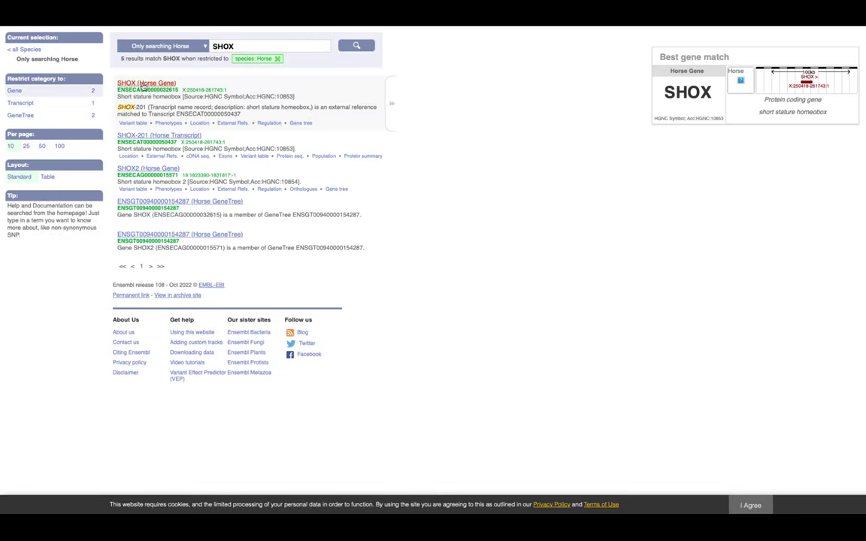
{"action": "left_click", "coordinate": [137, 87]}
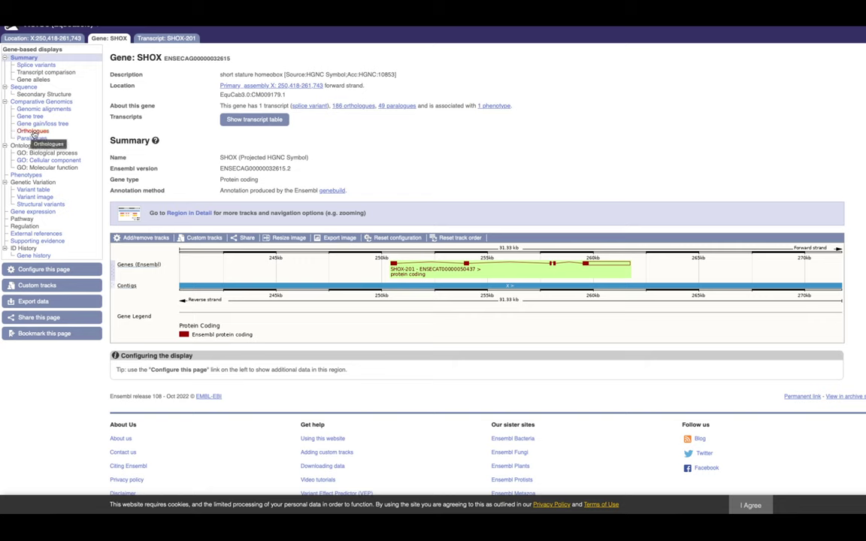
- Show the horse SHOX orthologues table and scroll through its 200 species
{"action": "left_click", "coordinate": [33, 132]}
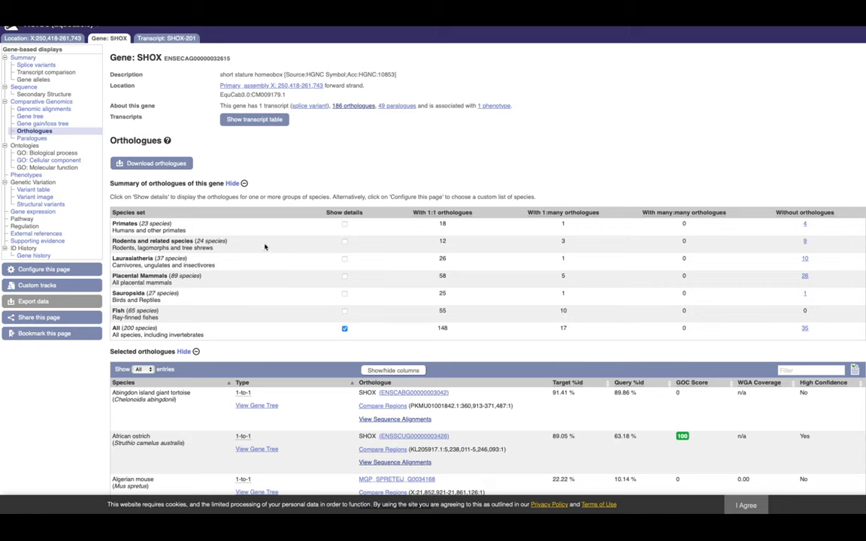
{"action": "scroll", "coordinate": [218, 230], "scroll_direction": "down", "scroll_amount": 1}
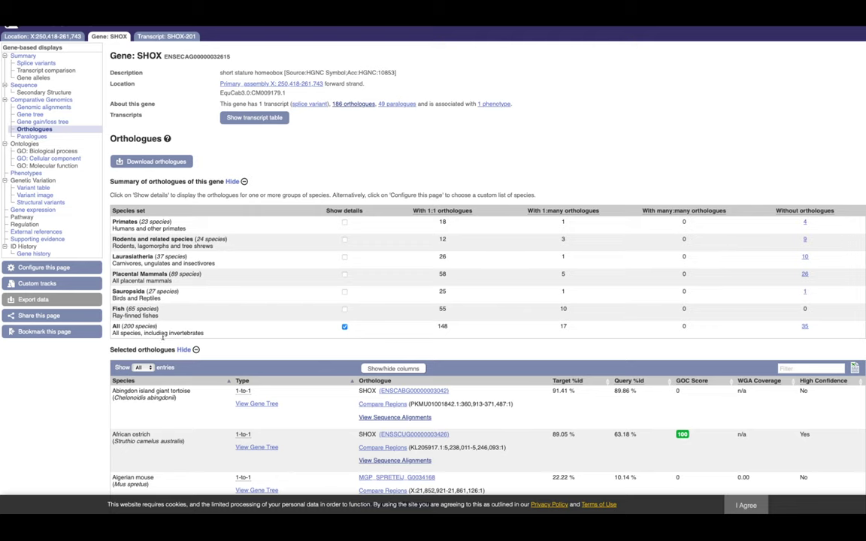
{"action": "scroll", "coordinate": [344, 330], "scroll_direction": "down", "scroll_amount": 1}
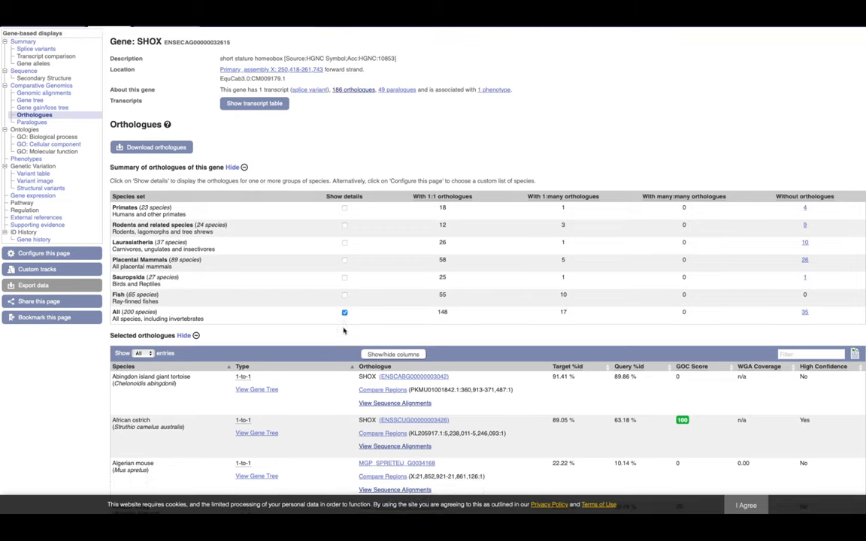
{"action": "scroll", "coordinate": [340, 328], "scroll_direction": "down", "scroll_amount": 7}
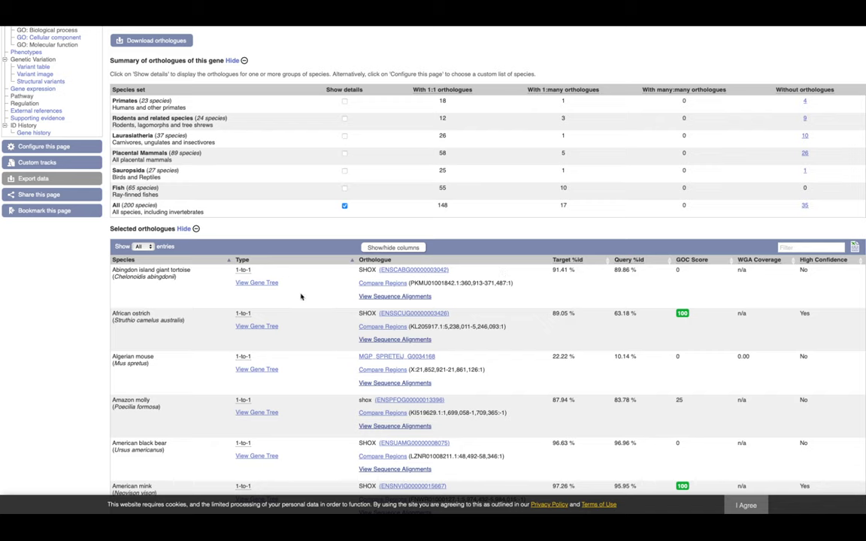
- Open the SHOX gene tree for the Abingdon island giant tortoise and review its legend
{"action": "left_click", "coordinate": [256, 284]}
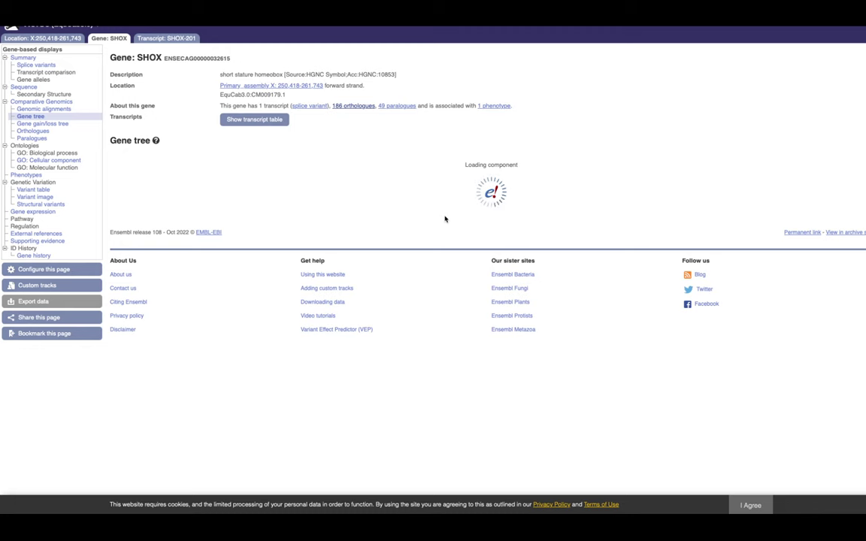
{"action": "scroll", "coordinate": [445, 218], "scroll_direction": "down", "scroll_amount": 5}
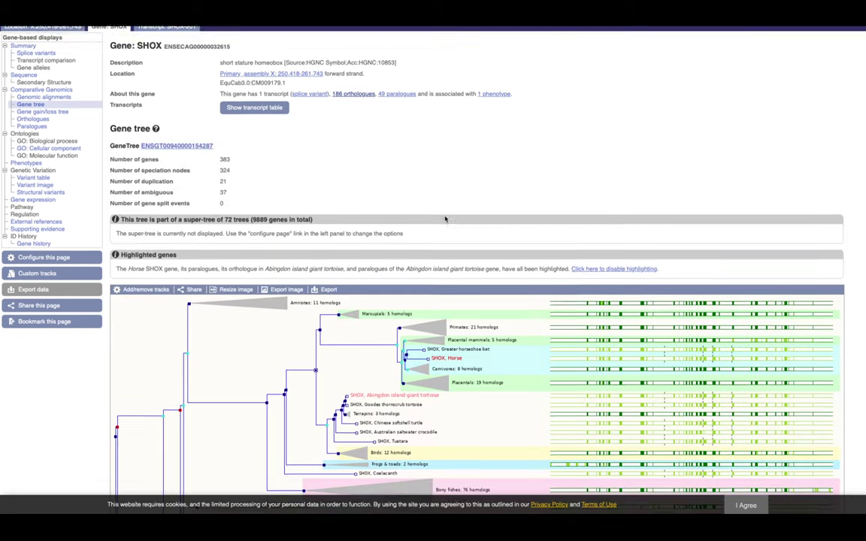
{"action": "scroll", "coordinate": [446, 219], "scroll_direction": "down", "scroll_amount": 2}
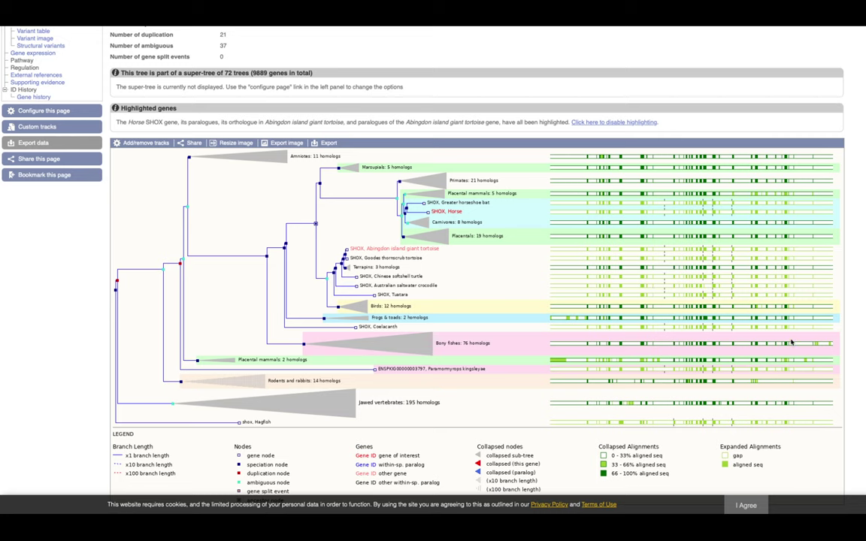
{"action": "scroll", "coordinate": [715, 353], "scroll_direction": "down", "scroll_amount": 1}
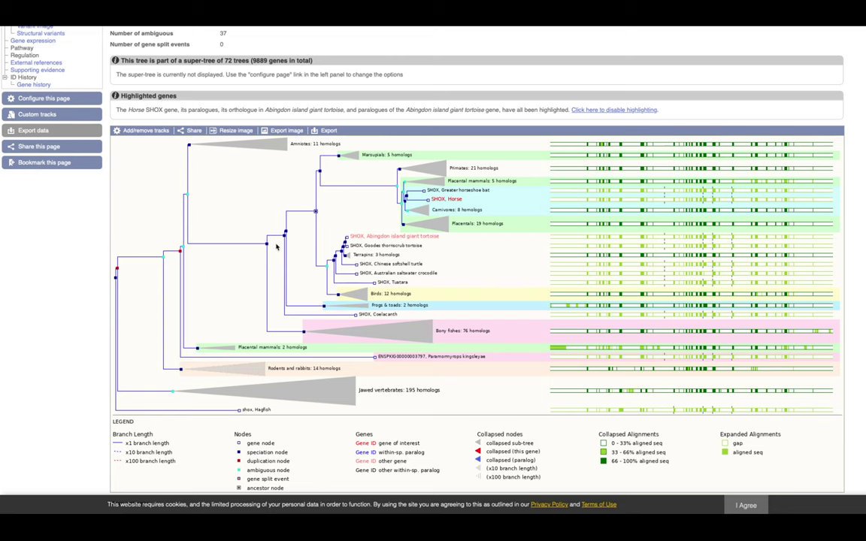
{"action": "scroll", "coordinate": [91, 245], "scroll_direction": "up", "scroll_amount": 4}
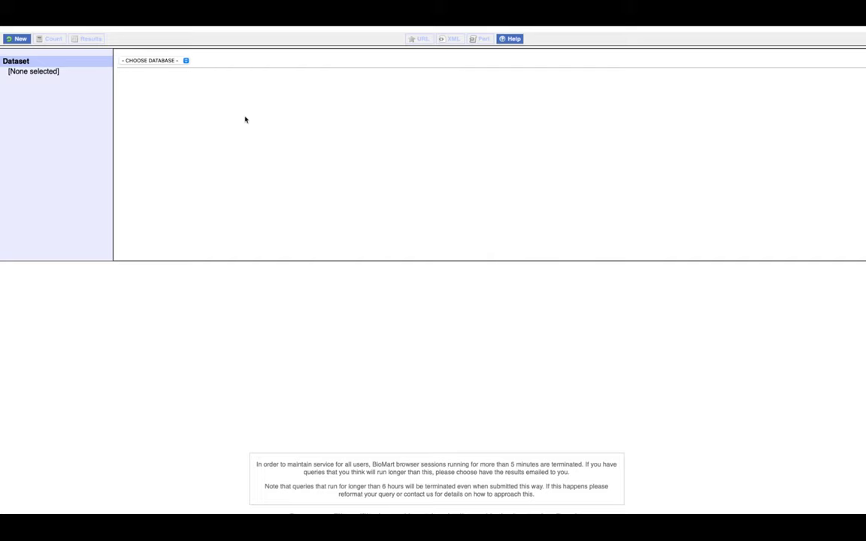
- Pick the Ensembl Genes 108 database with the Dog genes (ROS_Cfam_1.0) dataset
{"action": "left_click", "coordinate": [185, 61]}
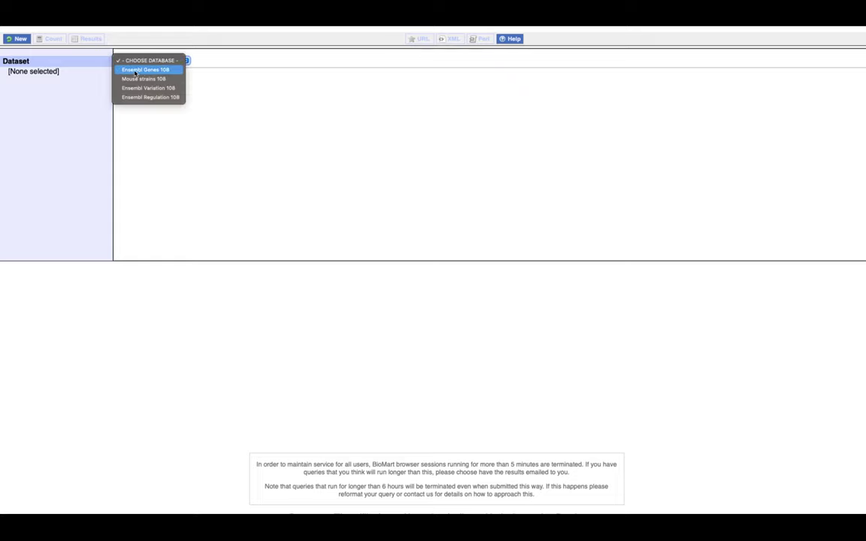
{"action": "left_click", "coordinate": [160, 71]}
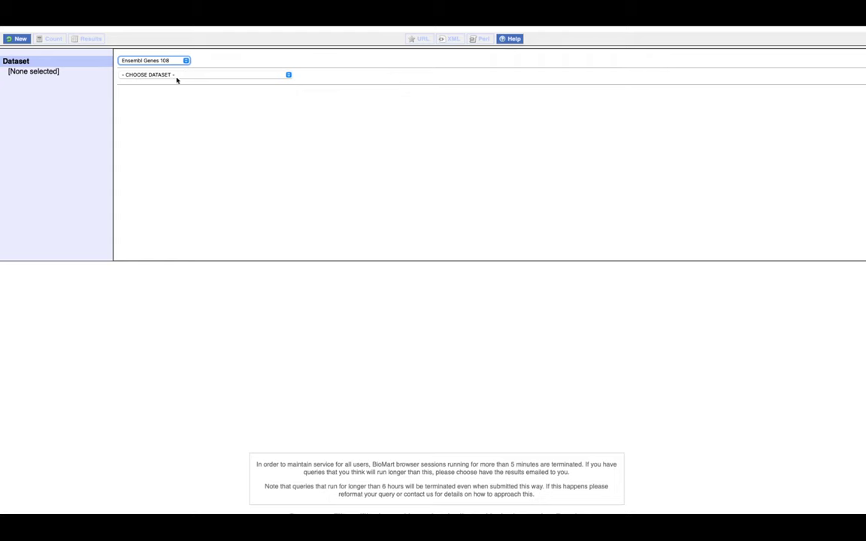
{"action": "left_click", "coordinate": [176, 76]}
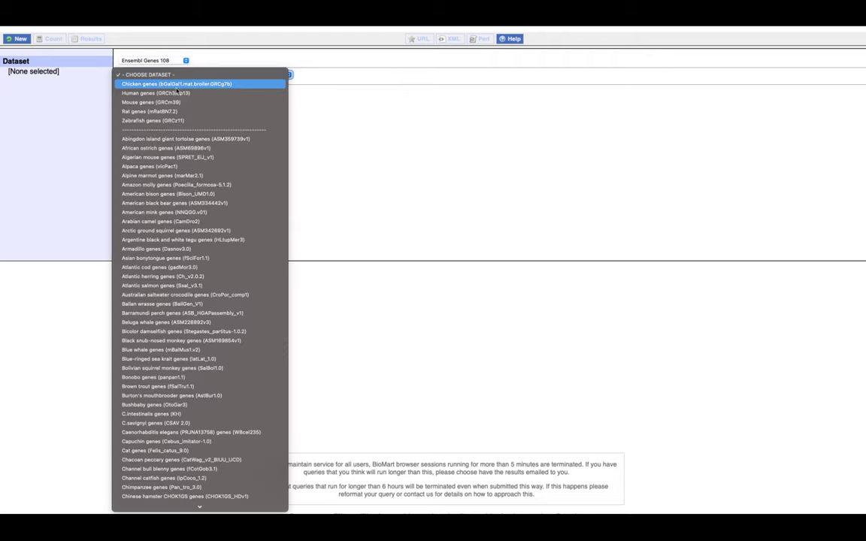
{"action": "type", "text": "dog"}
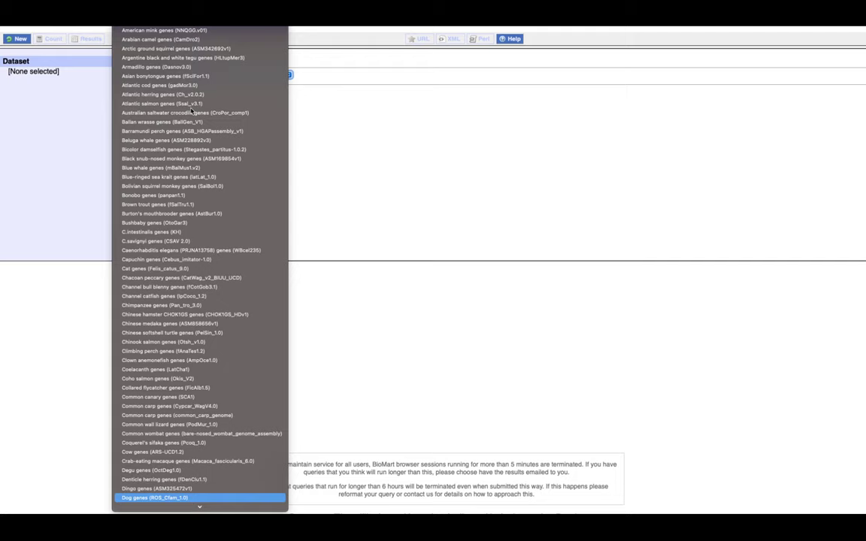
{"action": "key", "text": "Return"}
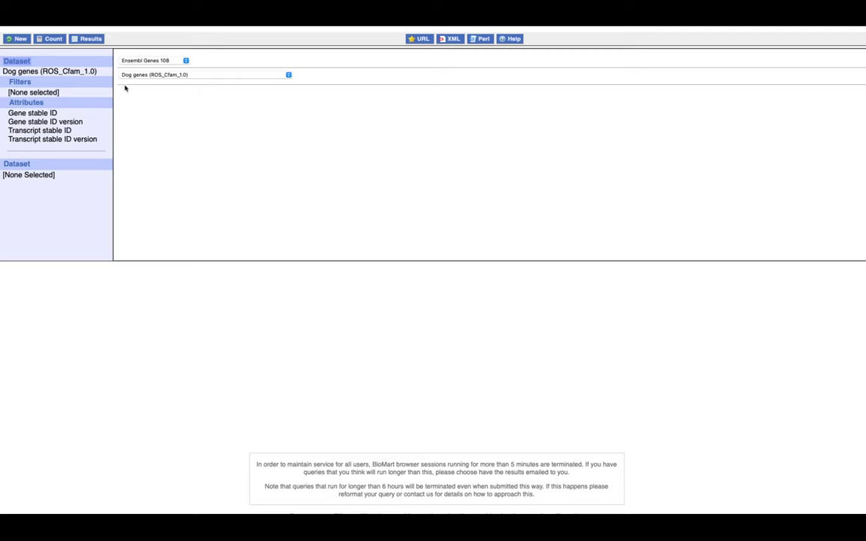
- Switch to Homologues attributes and expand ORTHOLOGUES [F-J] down to Human Orthologues
{"action": "left_click", "coordinate": [26, 103]}
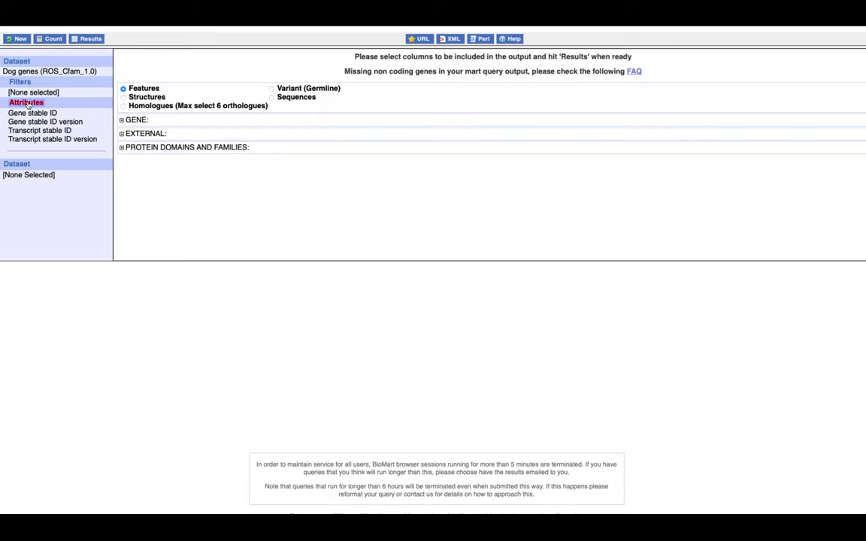
{"action": "left_click", "coordinate": [124, 106]}
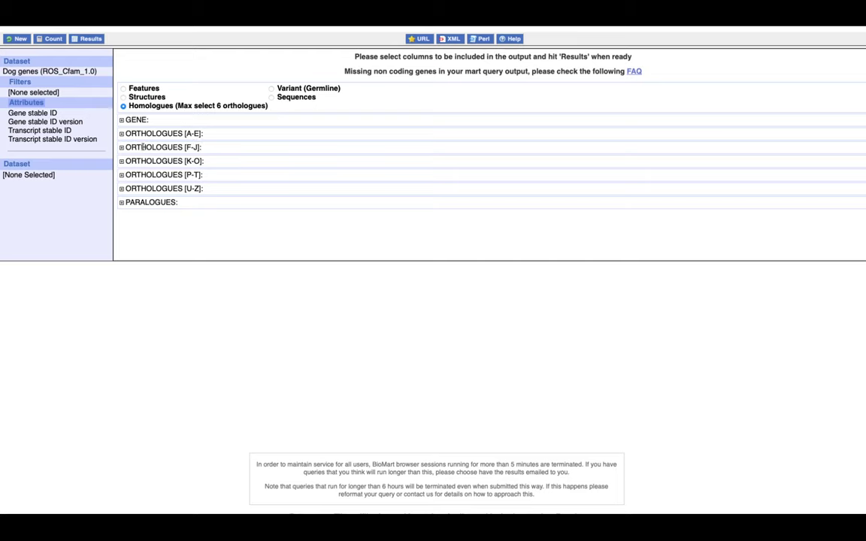
{"action": "left_click", "coordinate": [122, 149]}
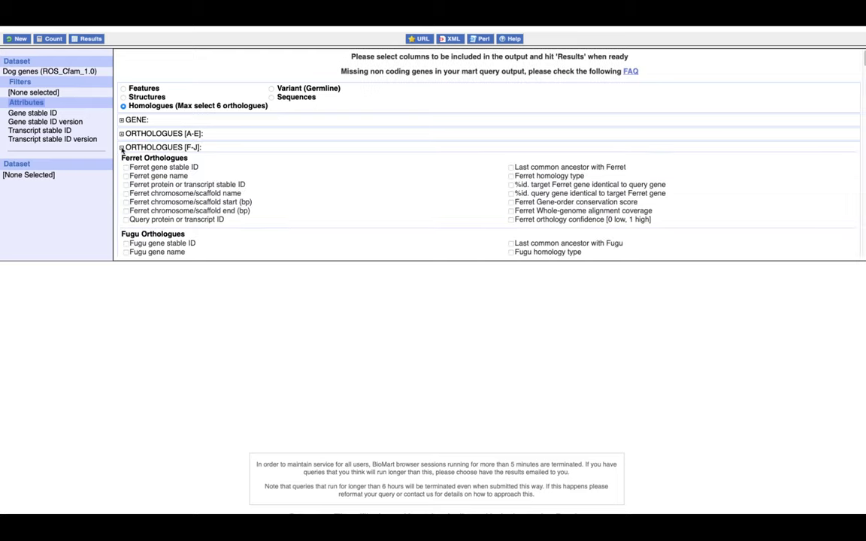
{"action": "scroll", "coordinate": [134, 161], "scroll_direction": "down", "scroll_amount": 10}
{"action": "scroll", "coordinate": [136, 164], "scroll_direction": "down", "scroll_amount": 15}
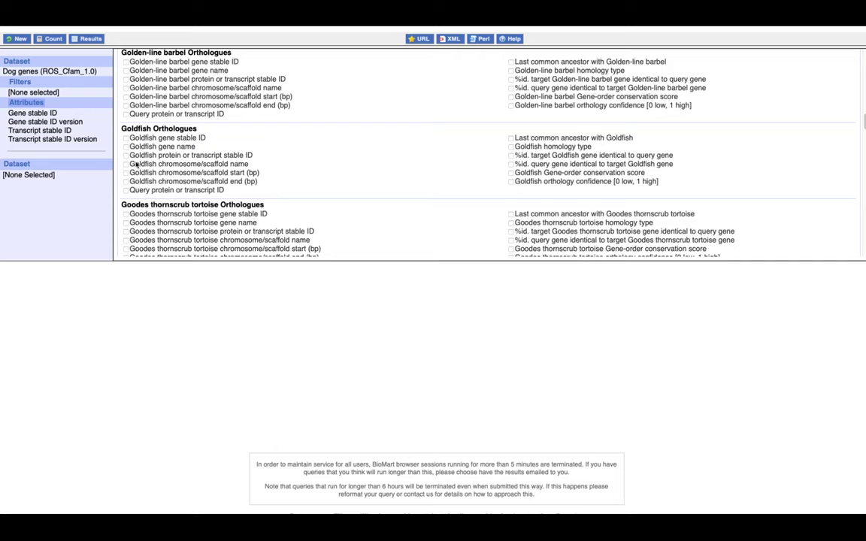
{"action": "scroll", "coordinate": [136, 162], "scroll_direction": "up", "scroll_amount": 3}
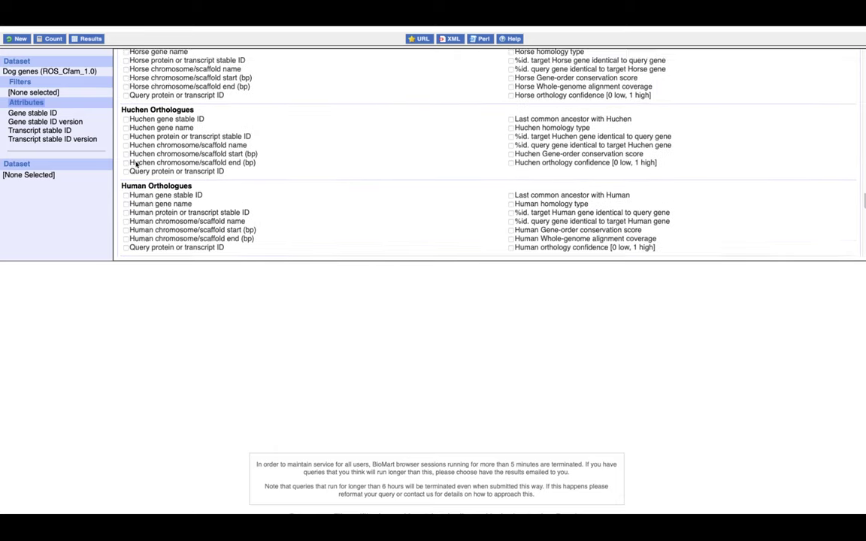
{"action": "scroll", "coordinate": [143, 173], "scroll_direction": "down", "scroll_amount": 3}
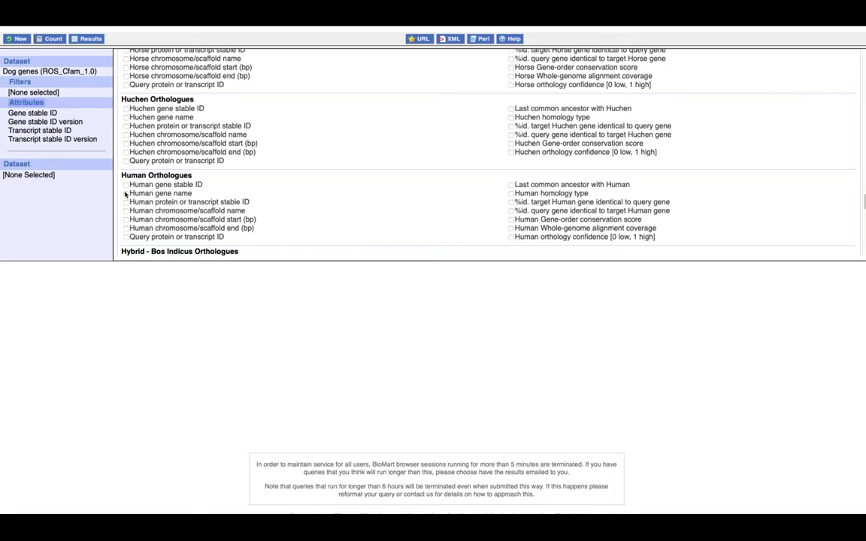
- Add Human gene name, homology type, both %id and orthology confidence, then count 31121 genes
{"action": "left_click", "coordinate": [125, 193]}
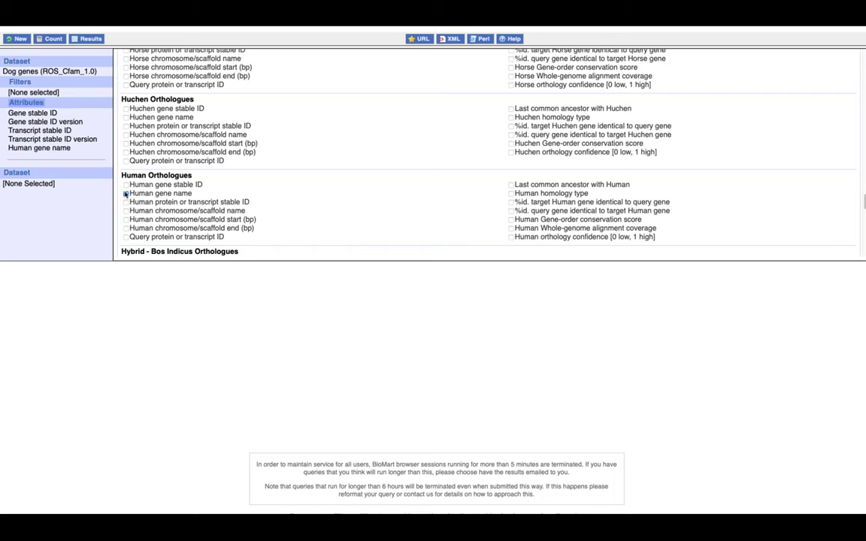
{"action": "left_click", "coordinate": [511, 194]}
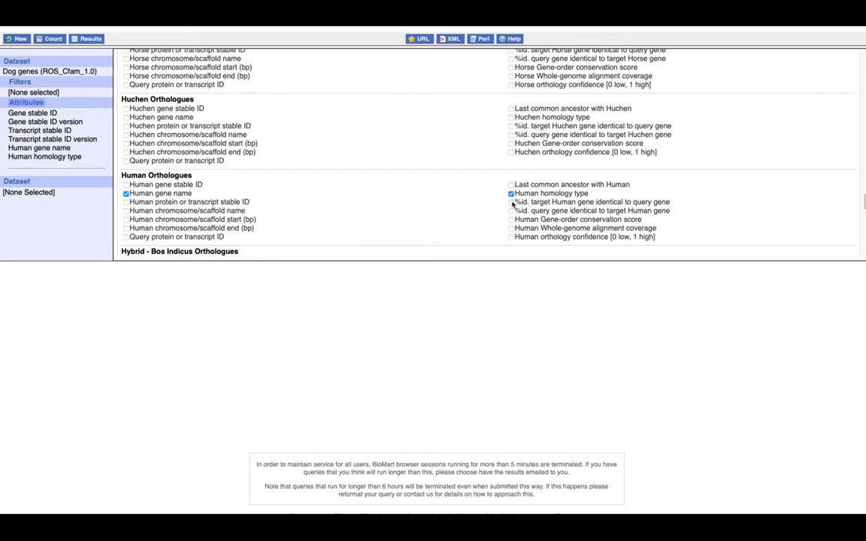
{"action": "left_click", "coordinate": [511, 202]}
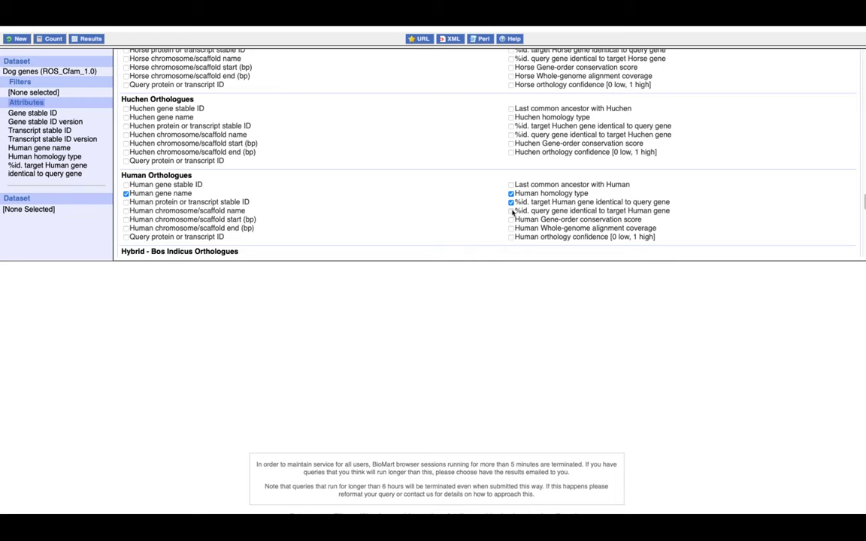
{"action": "left_click", "coordinate": [511, 211]}
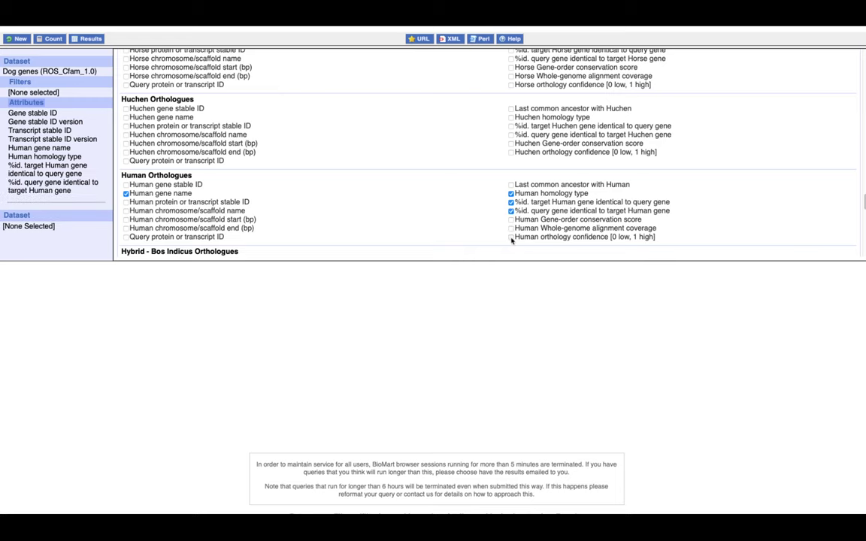
{"action": "left_click", "coordinate": [511, 238]}
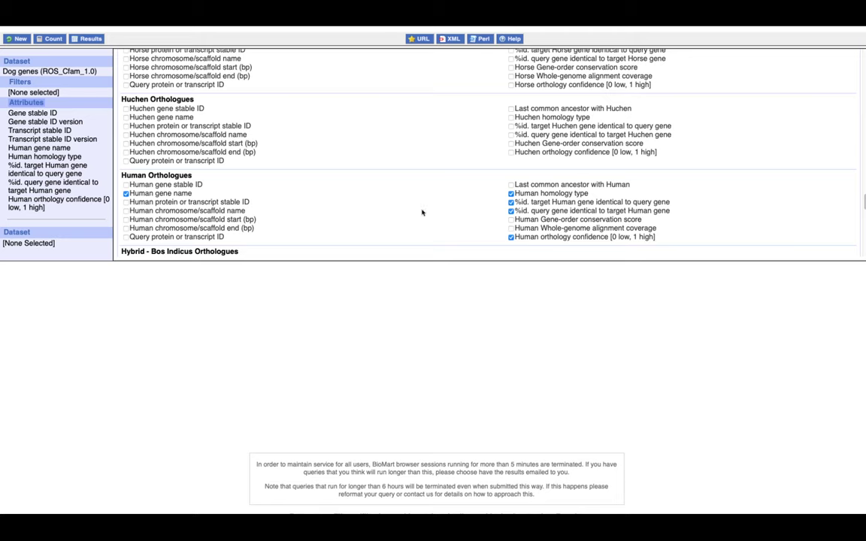
{"action": "left_click", "coordinate": [54, 41]}
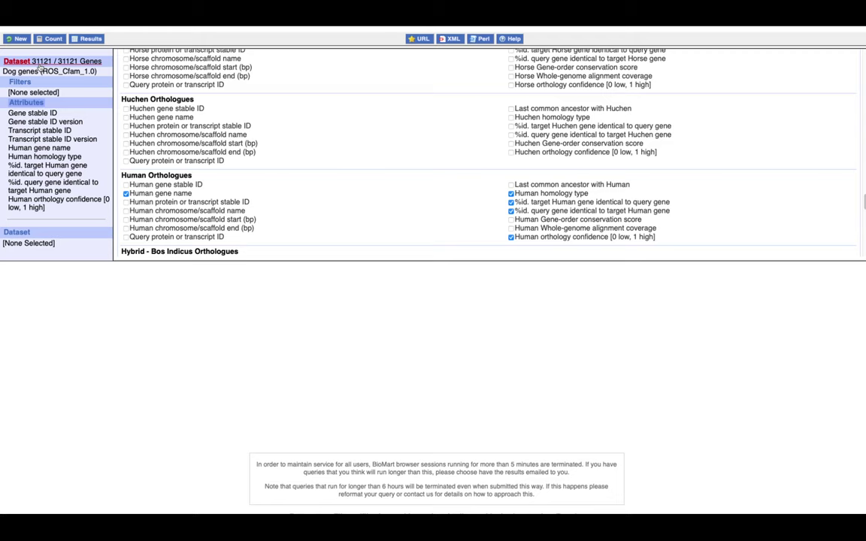
- Preview the results table of dog transcripts with their Human orthologue columns
{"action": "left_click", "coordinate": [87, 40]}
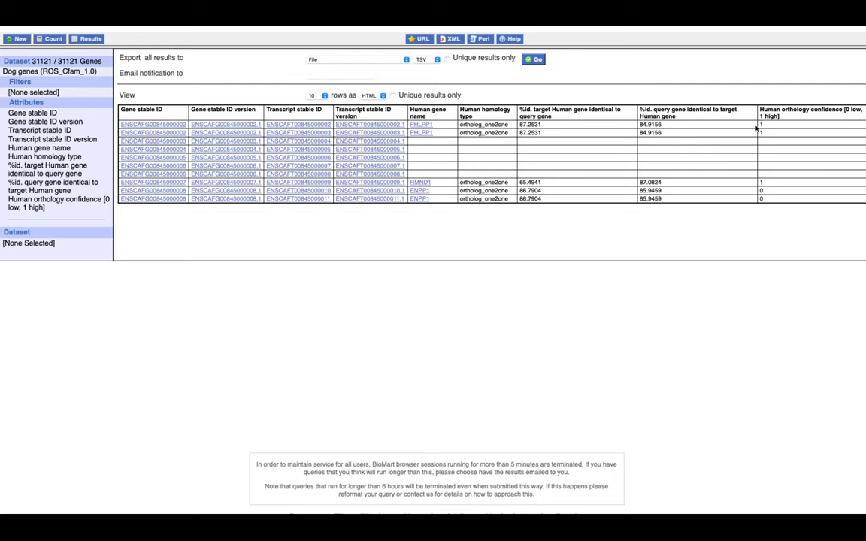
{"action": "left_click", "coordinate": [432, 60]}
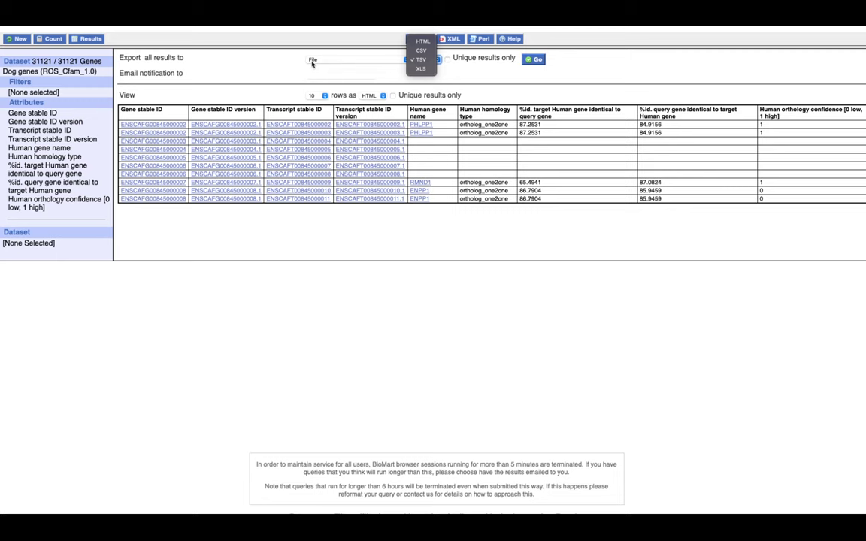
{"action": "left_click", "coordinate": [200, 66]}
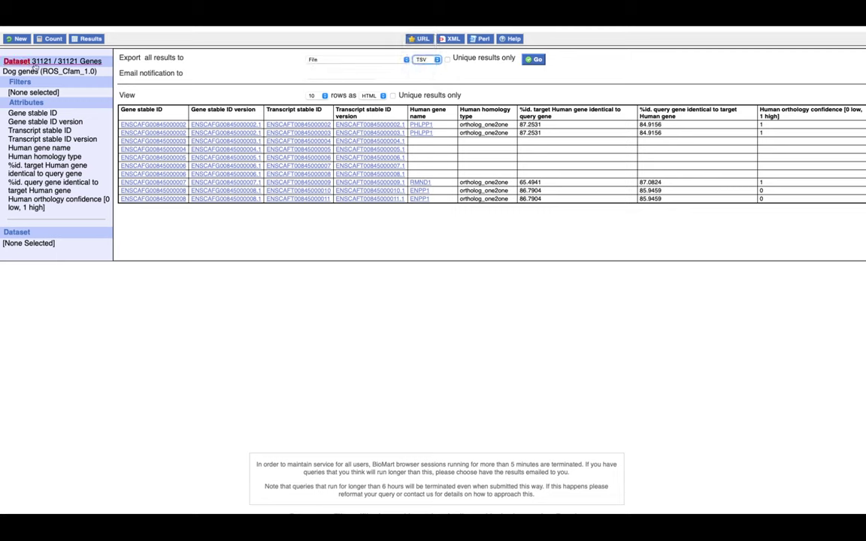